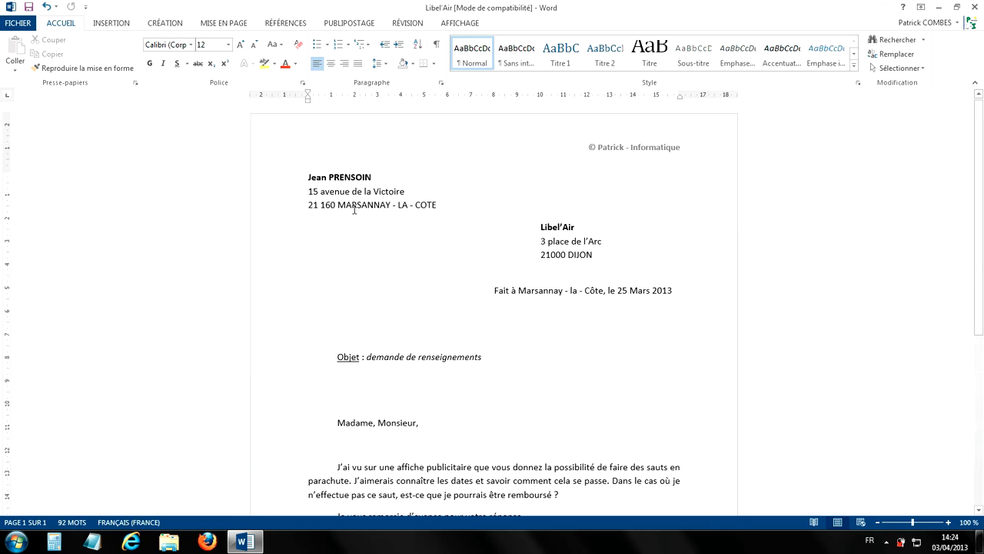
Add an empty line below the postal code and city line of the sender's address.
left_click(443, 208)
key("Return")
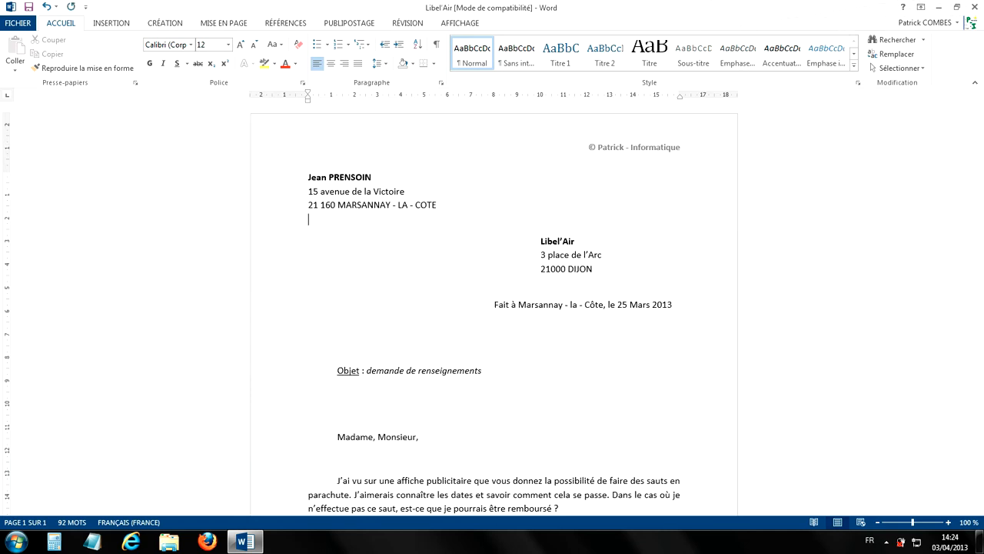
type("Tél.")
key("BackSpace")
key("BackSpace")
key("BackSpace")
key("BackSpace")
key("BackSpace")
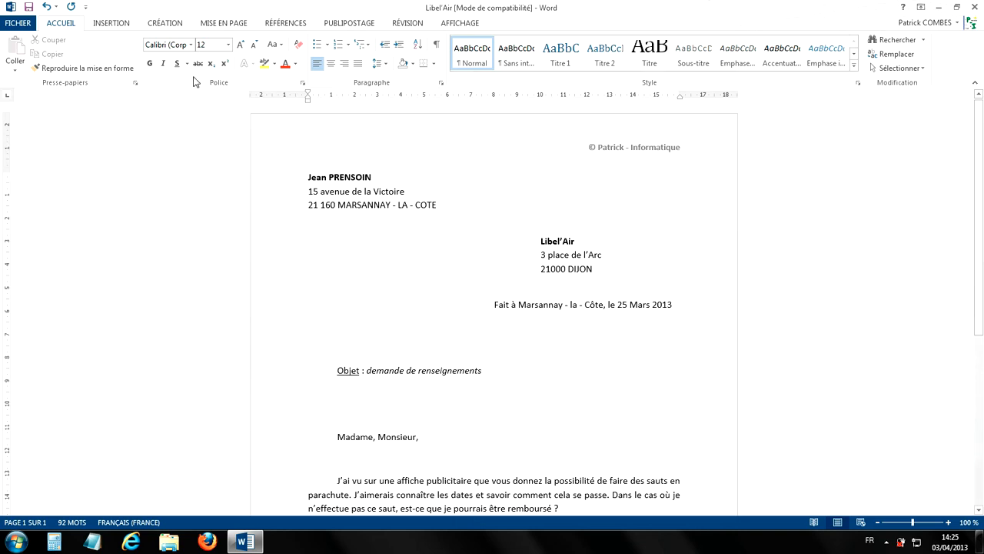
Open the full special characters dialog and look through the symbol fonts around Wingdings, keeping Wingdings selected.
left_click(113, 23)
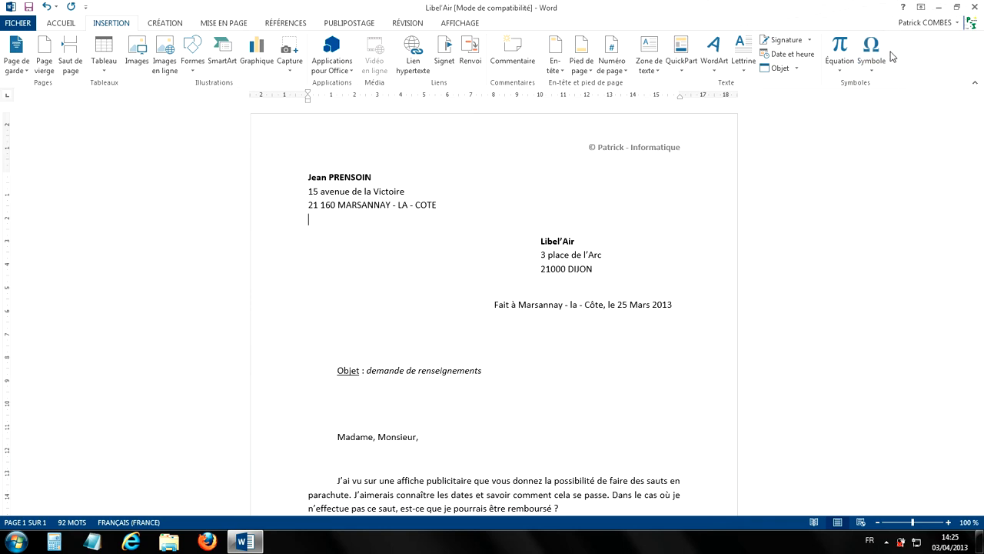
left_click(877, 57)
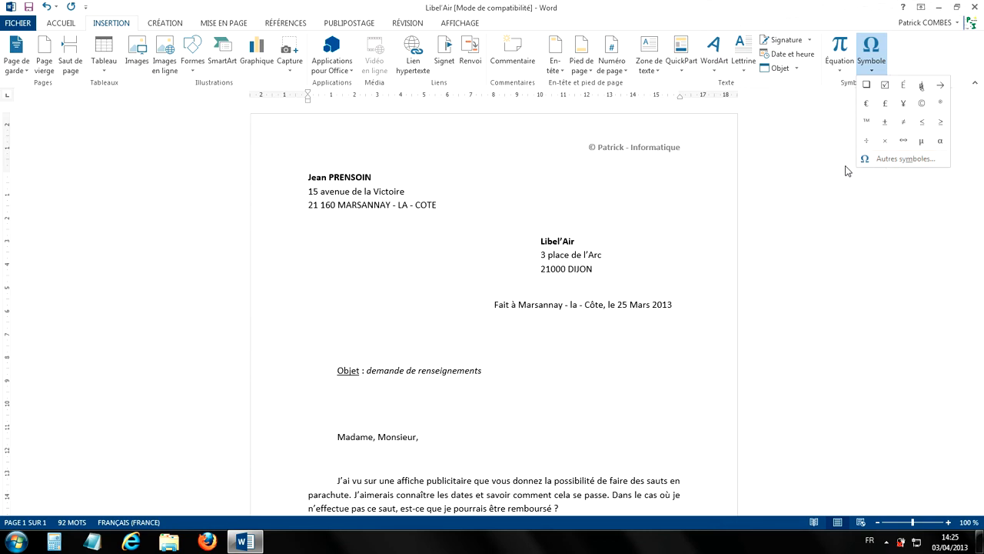
left_click(899, 159)
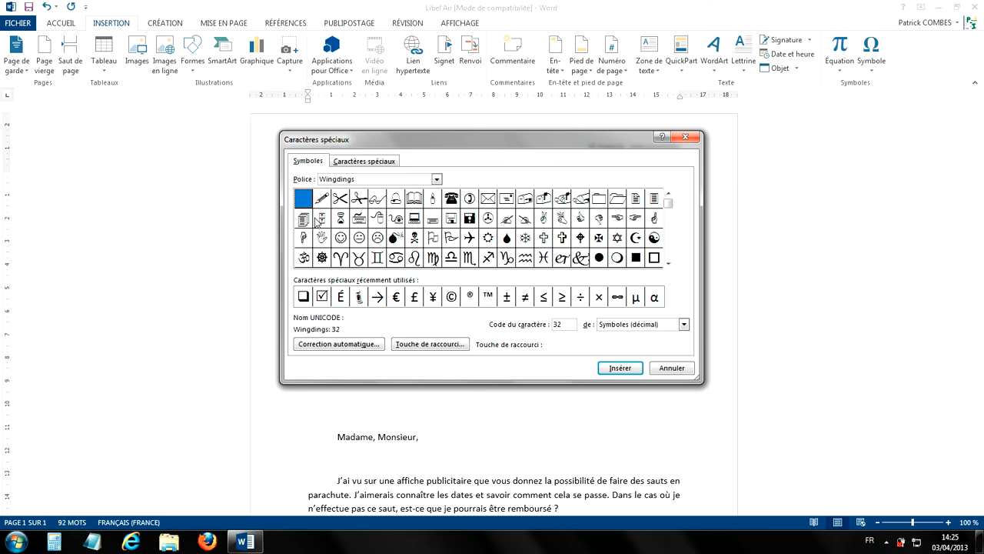
left_click(436, 178)
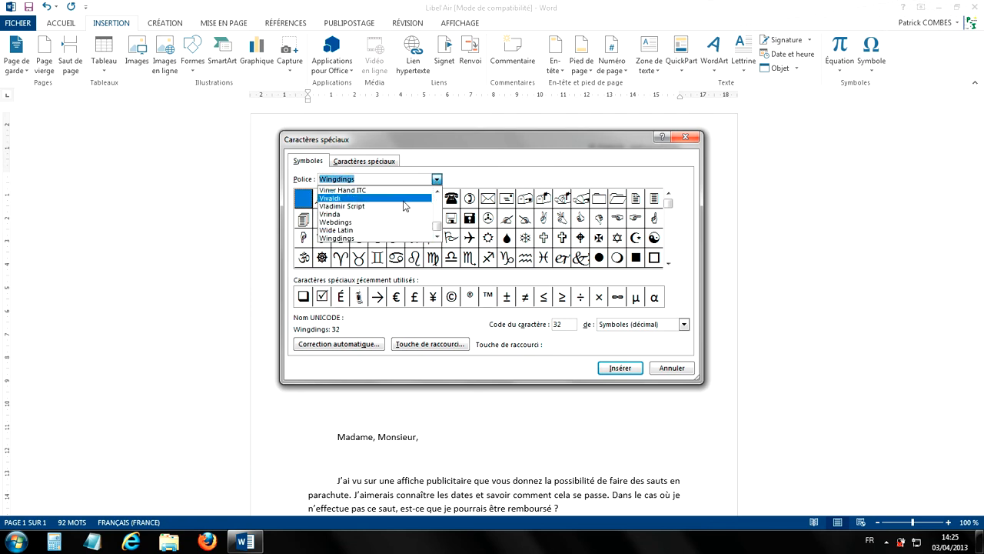
left_click(436, 236)
left_click(436, 236)
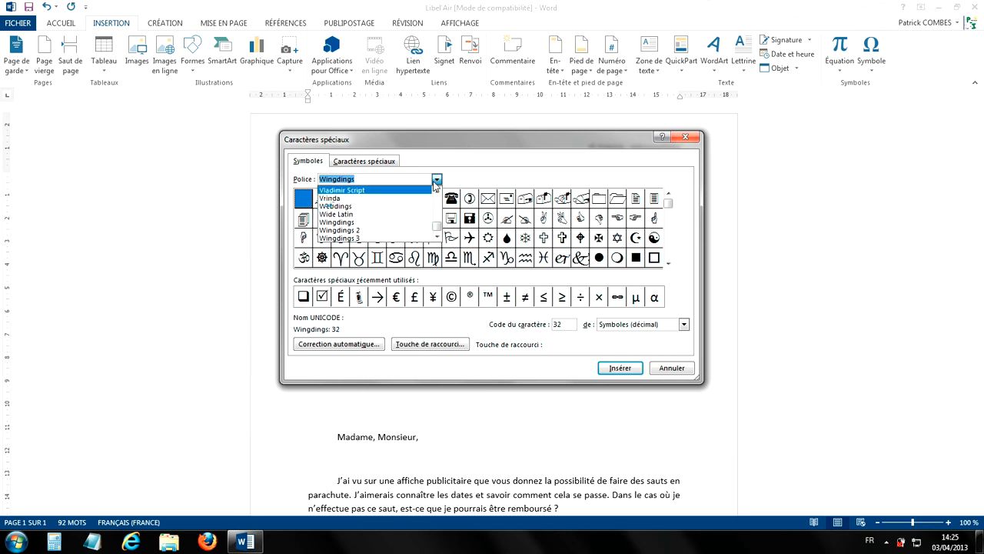
left_click(473, 166)
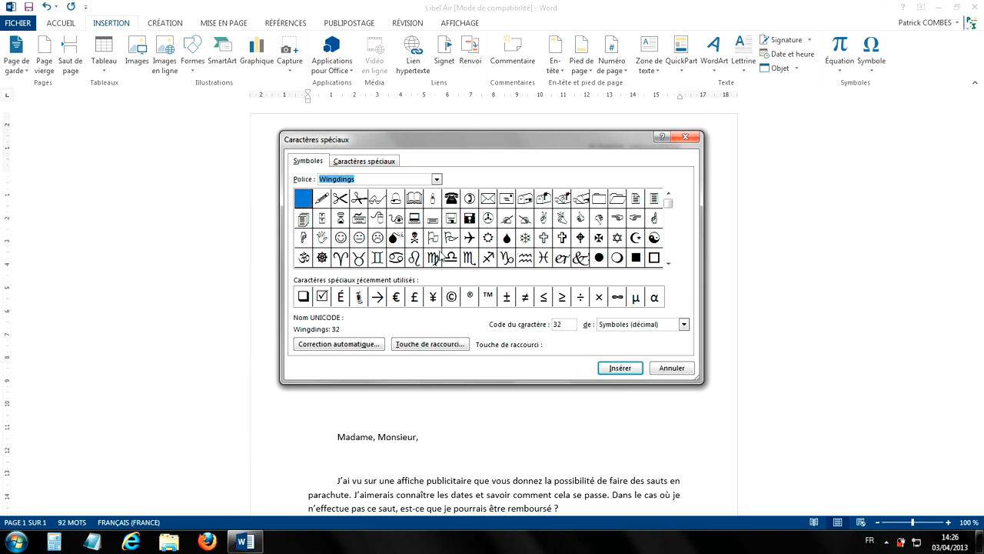
Insert the Wingdings symbol with character code 62 on the line under the sender's address, close the dialog and delete the symbol again.
scroll(670, 269, "down", 6)
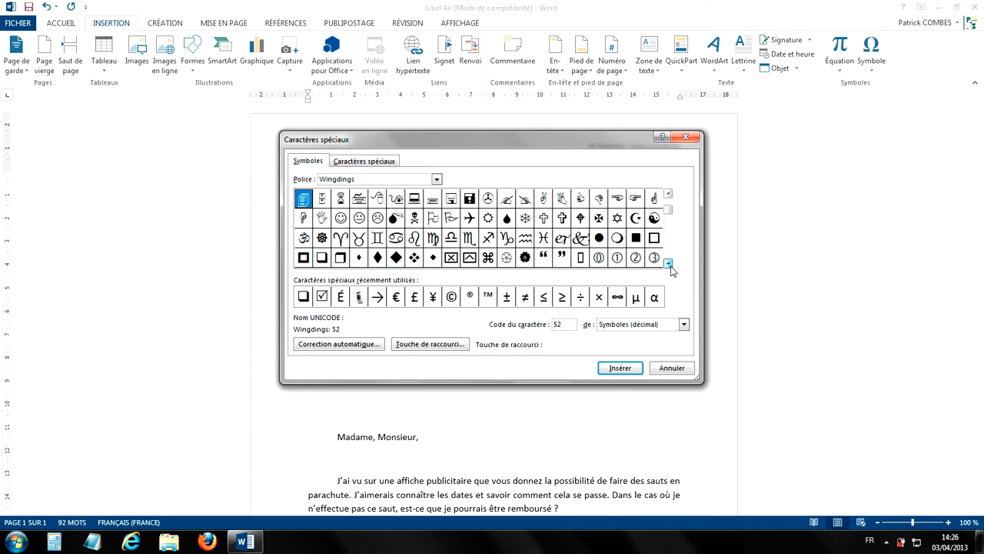
left_click(668, 195)
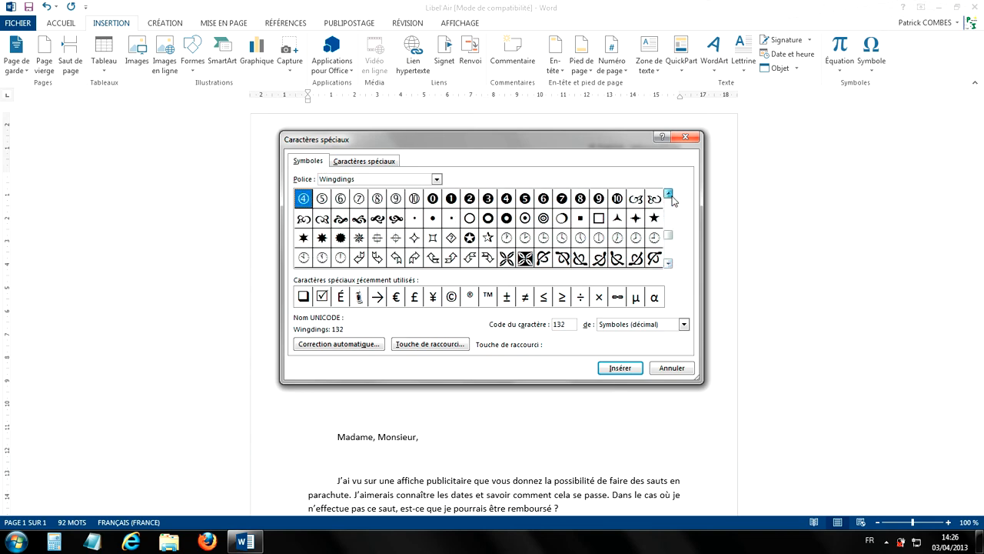
left_click(668, 195)
left_click(669, 195)
left_click(669, 194)
left_click(669, 195)
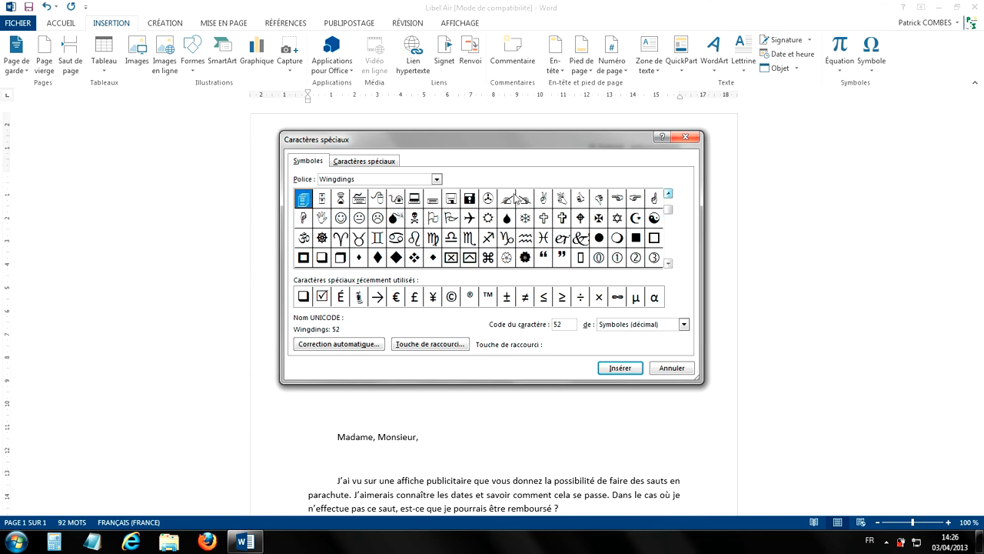
left_click(489, 199)
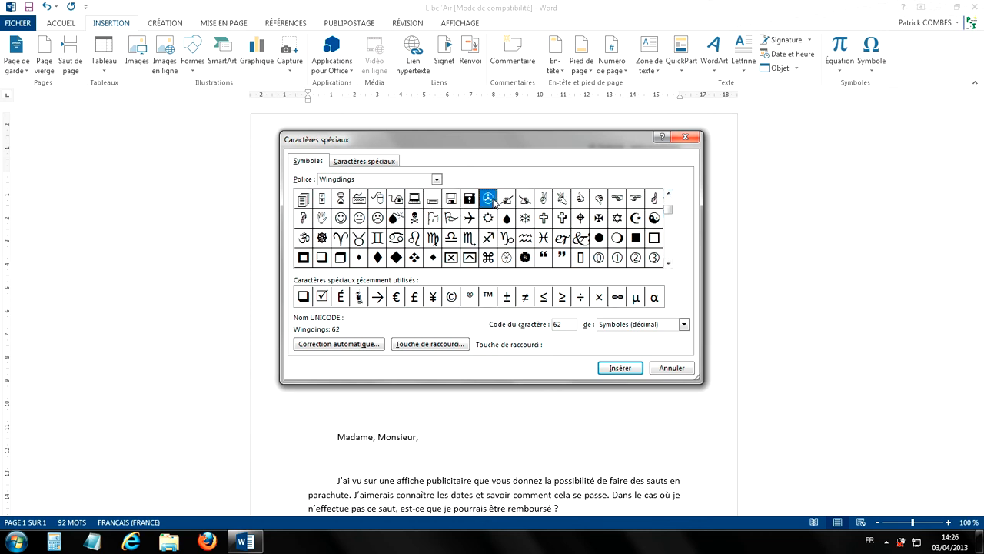
left_click(632, 376)
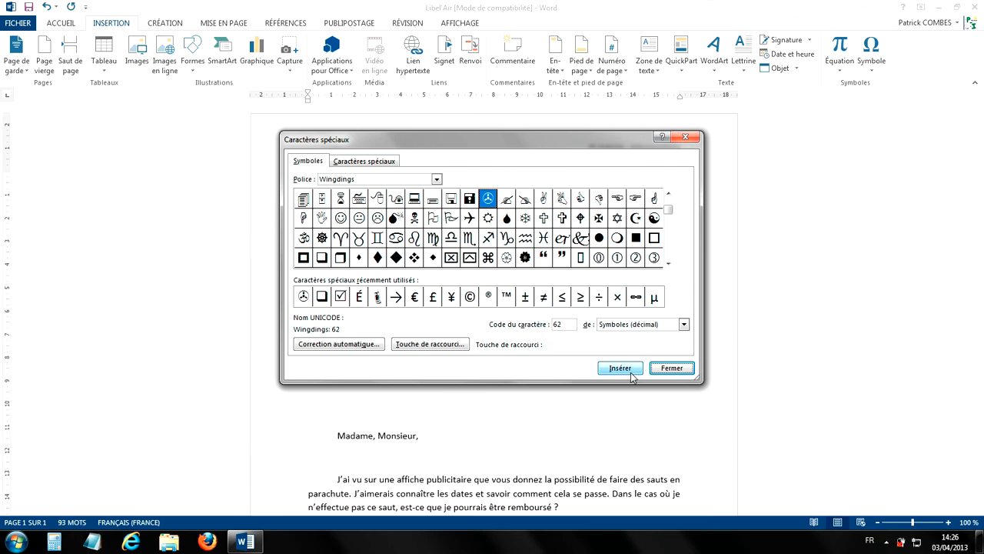
left_click(674, 371)
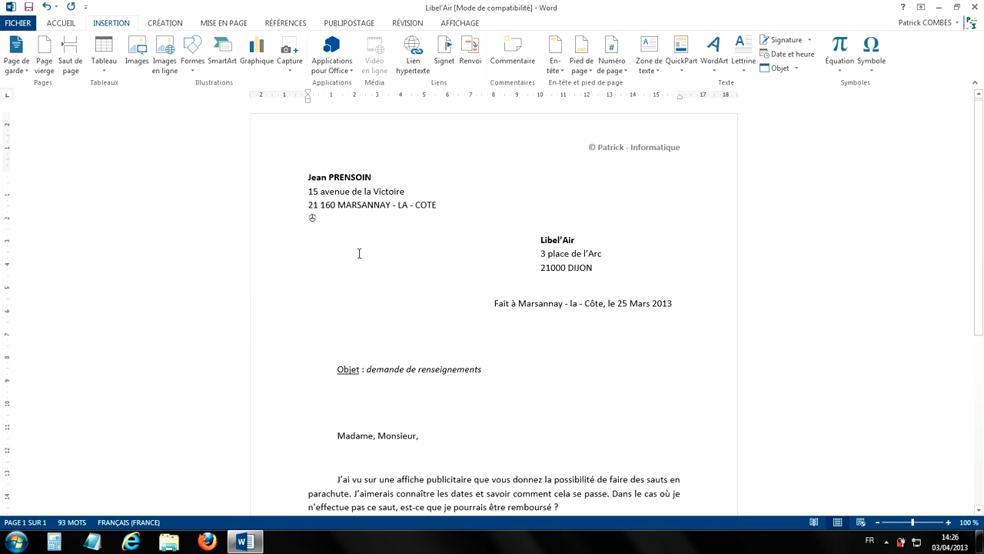
key("BackSpace")
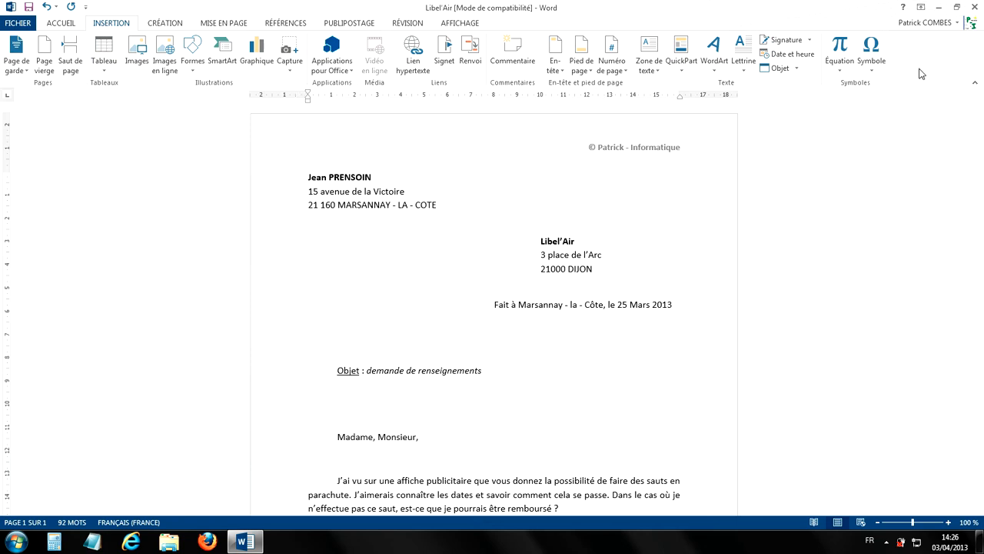
Reopen the full special characters dialog and set the symbol font to Webdings.
left_click(874, 52)
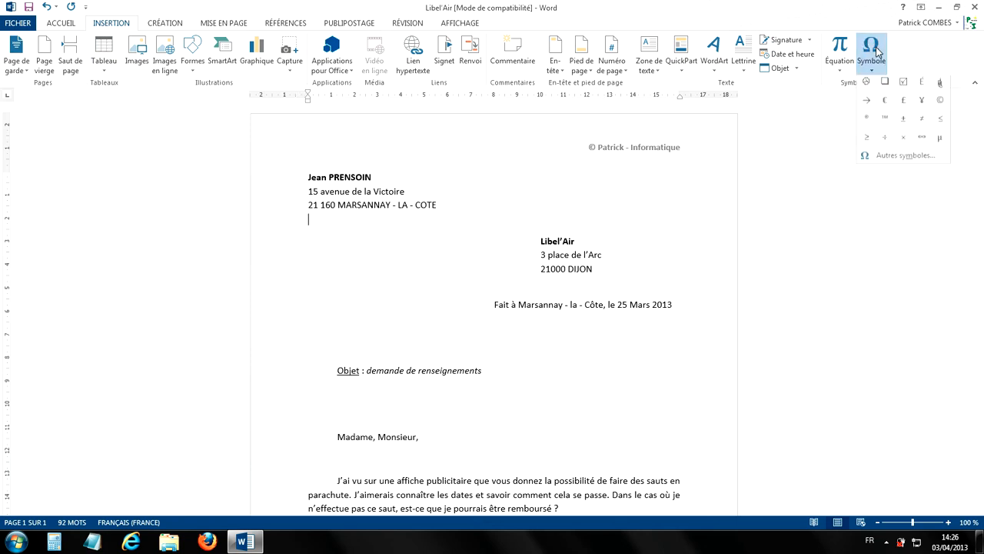
left_click(893, 159)
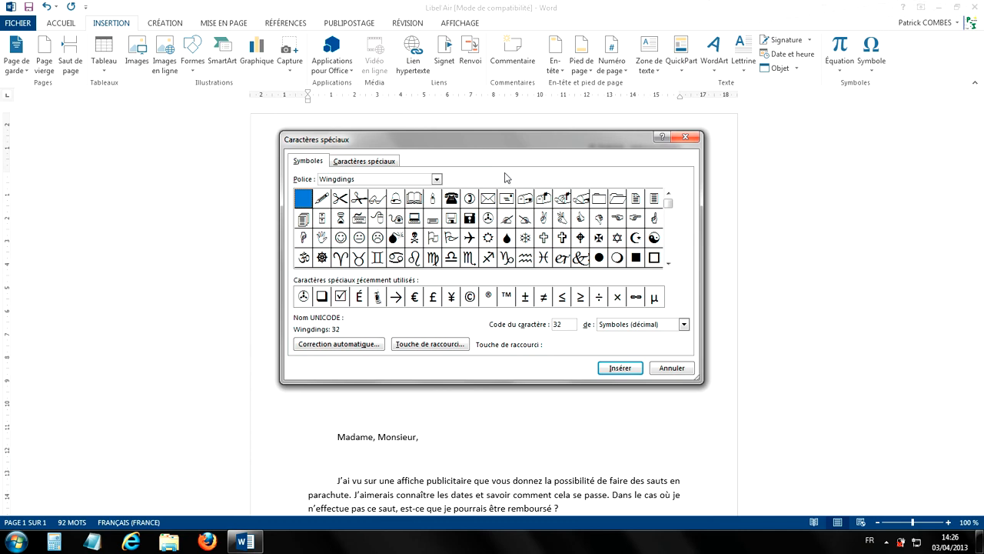
left_click(451, 219)
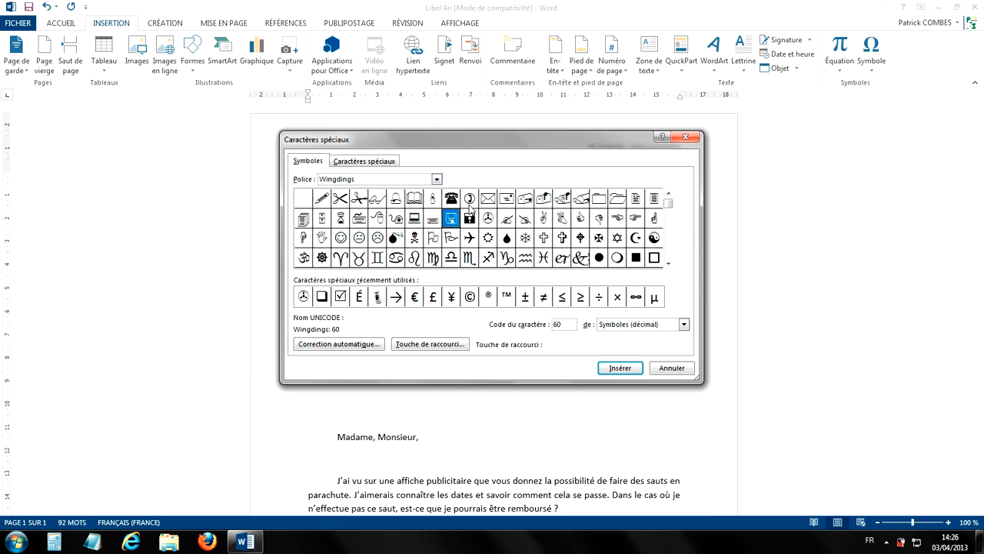
left_click(436, 180)
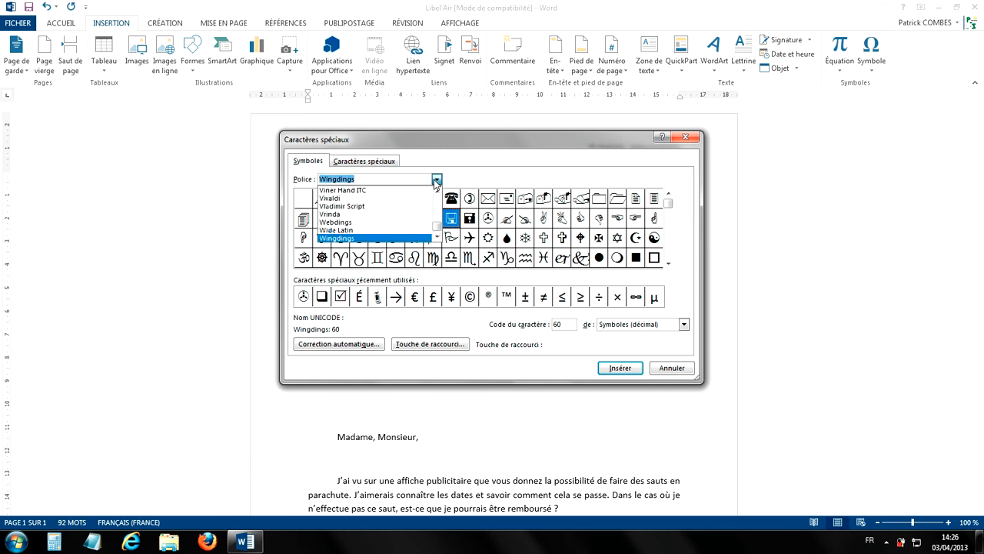
left_click(340, 223)
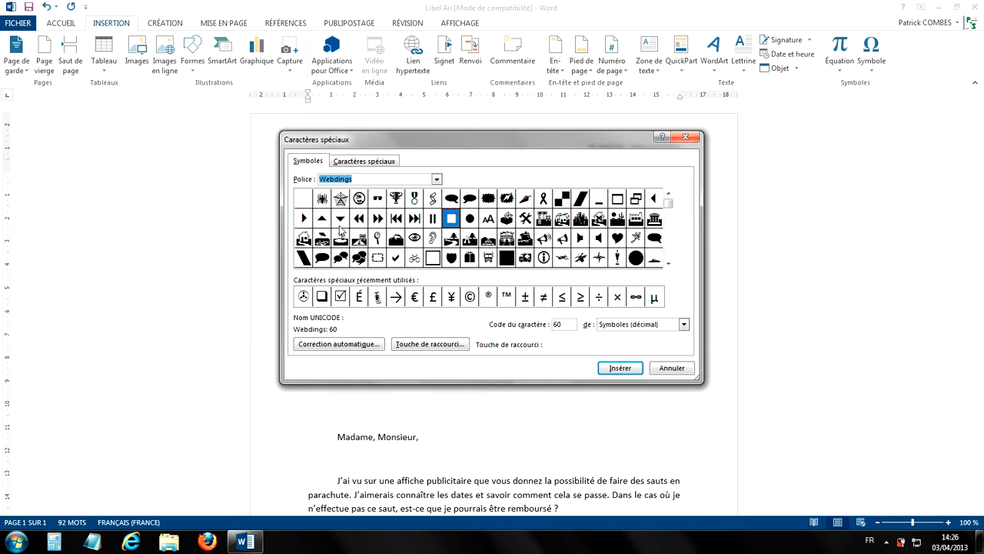
Insert the Webdings mobile phone symbol, character code 200, on the empty line under the sender's address and close the dialog.
left_click(668, 263)
left_click(669, 263)
left_click(668, 263)
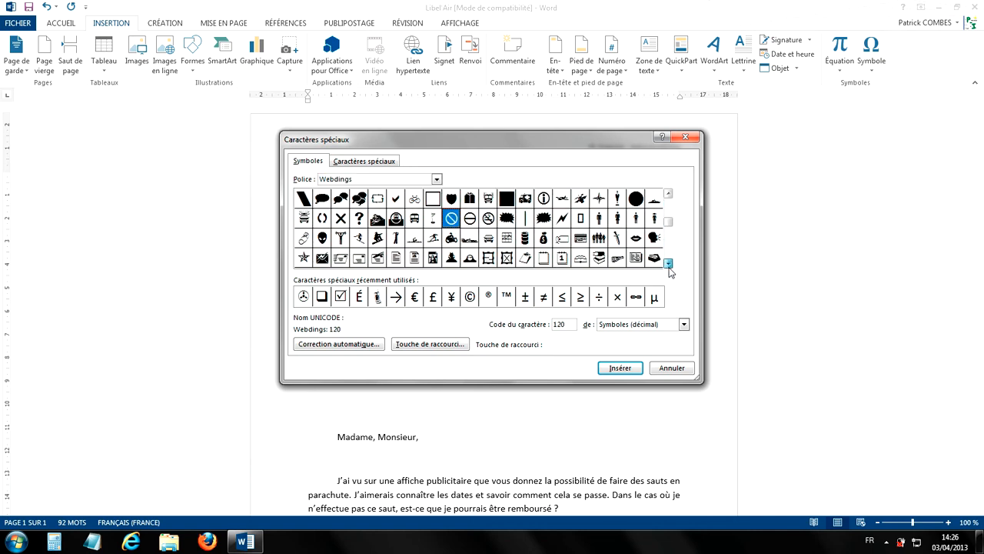
left_click(669, 263)
left_click(668, 263)
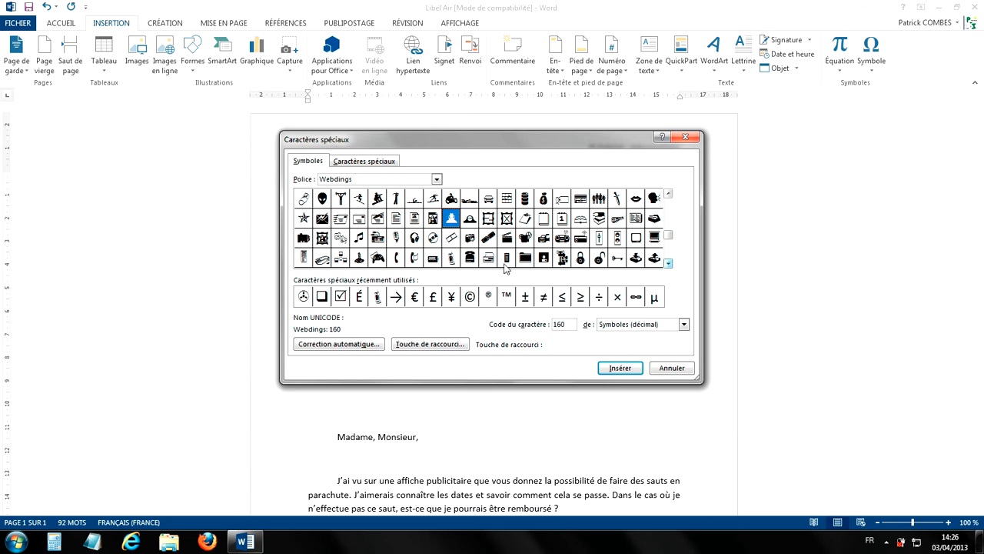
left_click(453, 259)
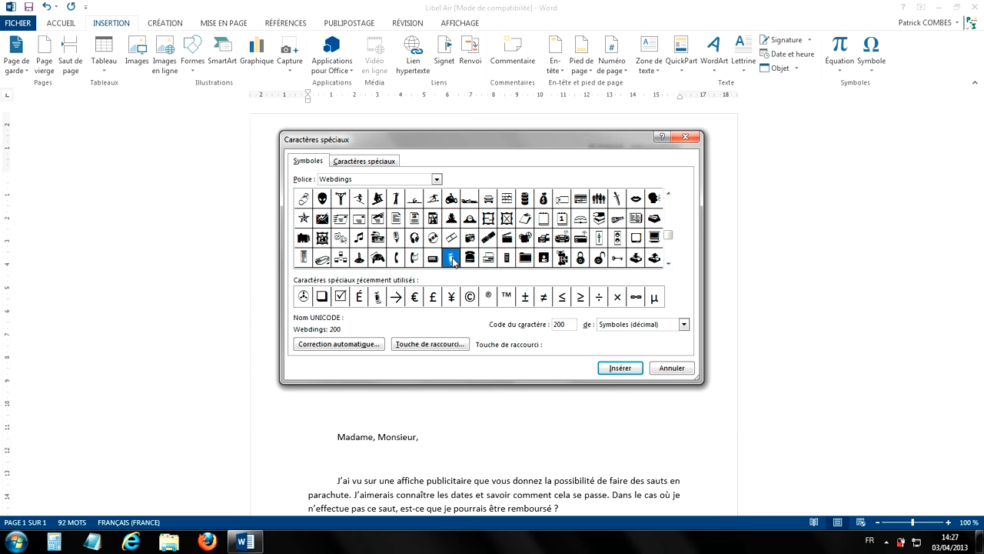
left_click(626, 369)
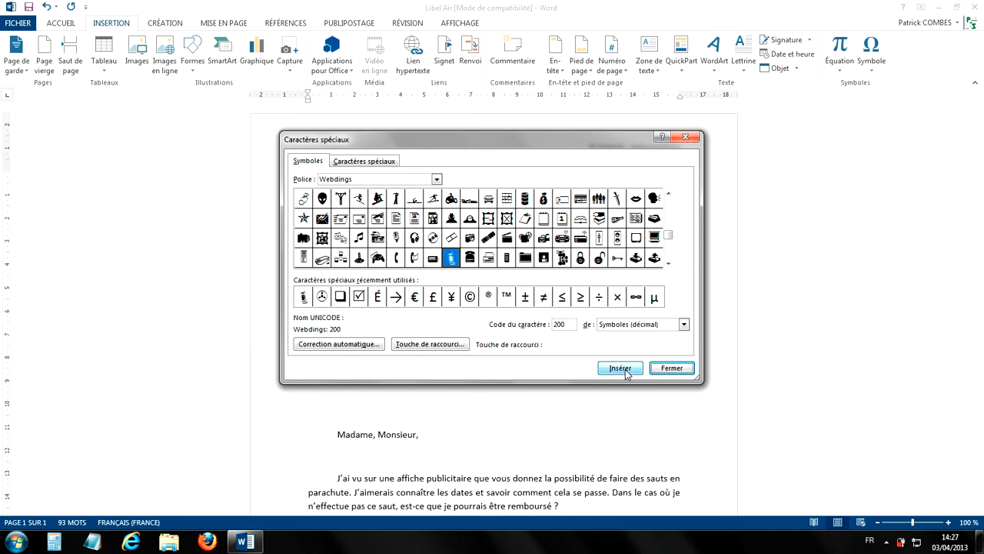
left_click(671, 369)
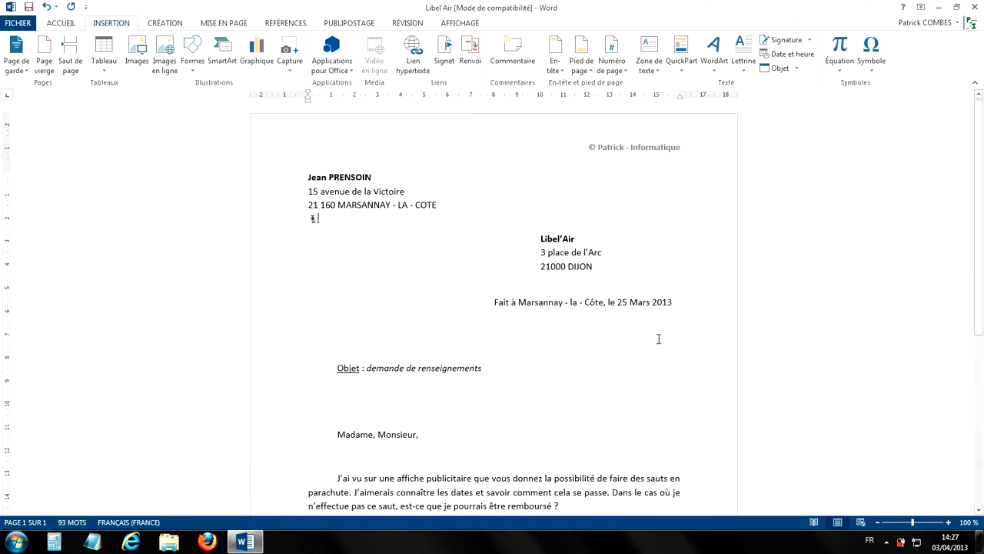
Enter the sender's phone number after the mobile phone symbol.
scroll(269, 223, "up", 9, "ctrl")
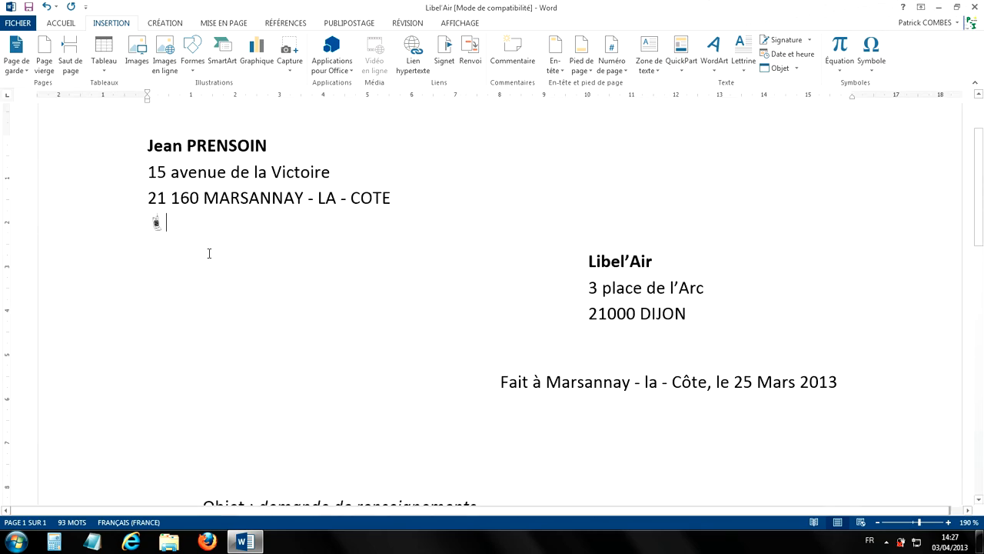
type("06")
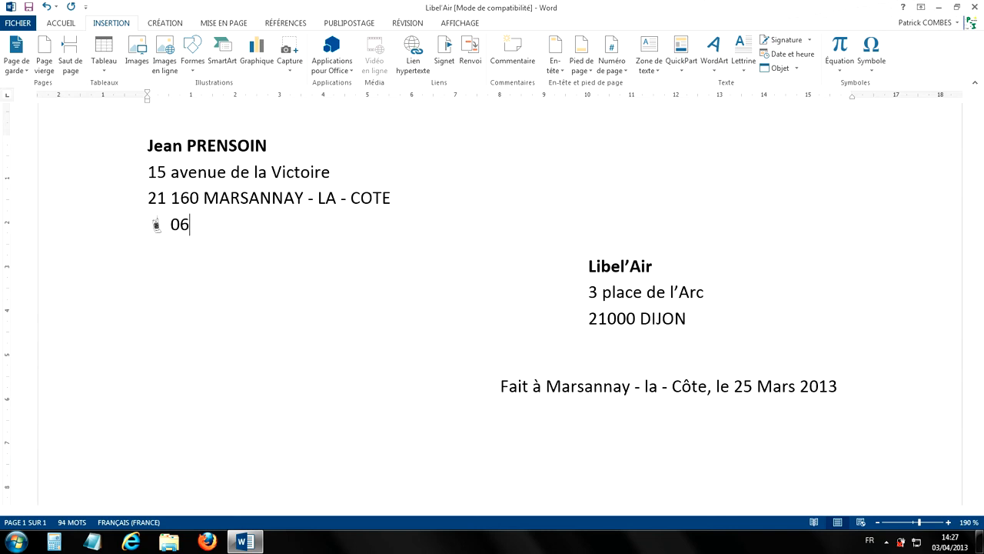
type(".00")
scroll(315, 228, "down", 6)
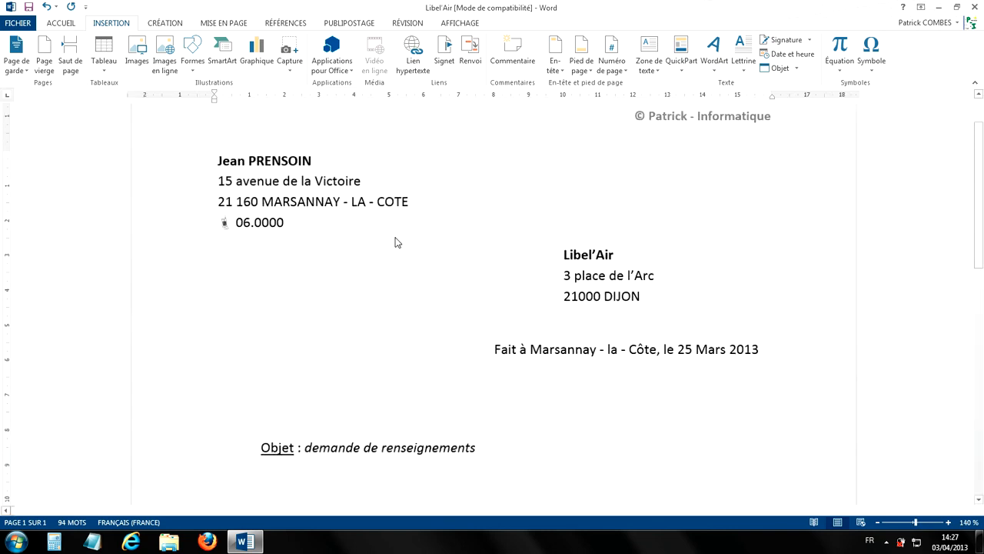
scroll(410, 236, "down", 1)
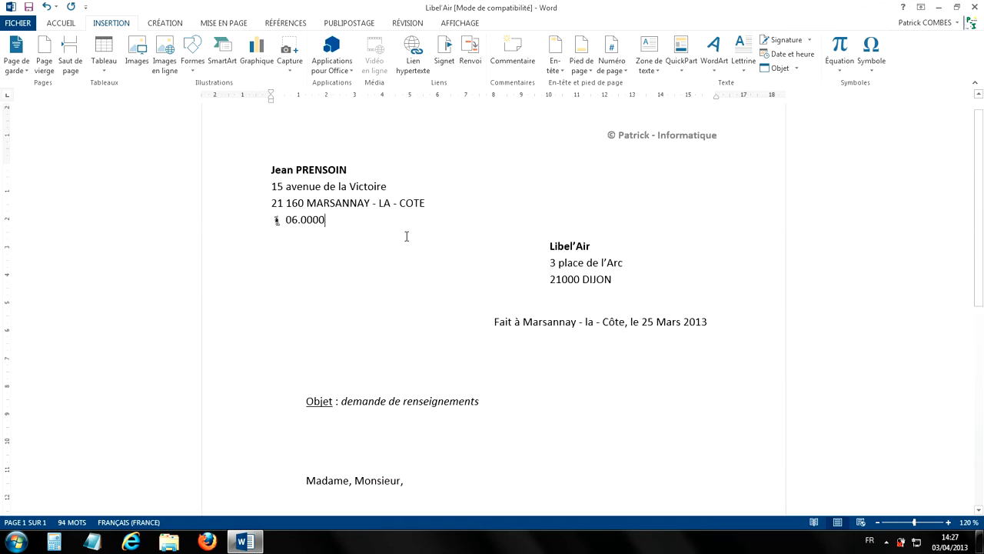
Look through the Webdings and Wingdings entries in the special characters font list and close the dialog without inserting anything.
left_click(886, 68)
left_click(881, 160)
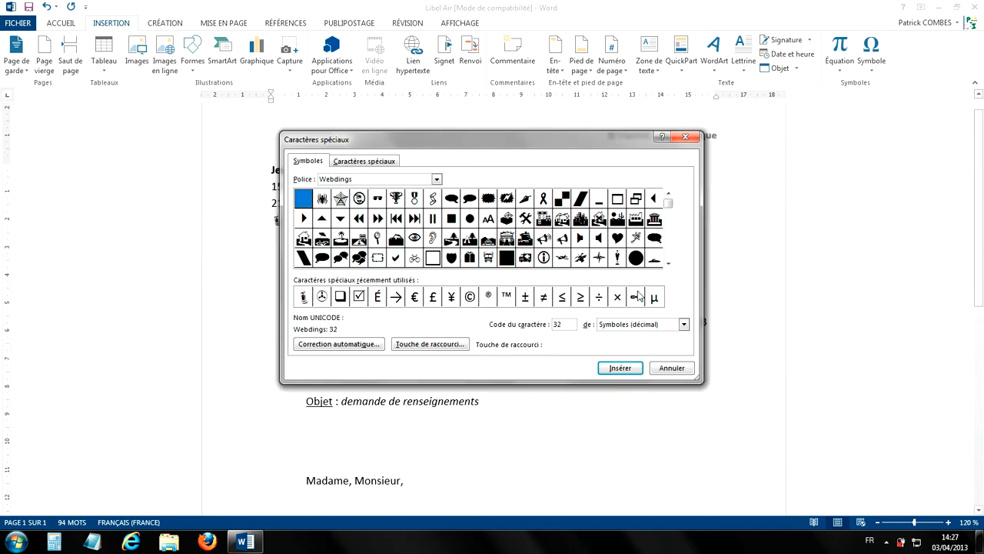
left_click(436, 178)
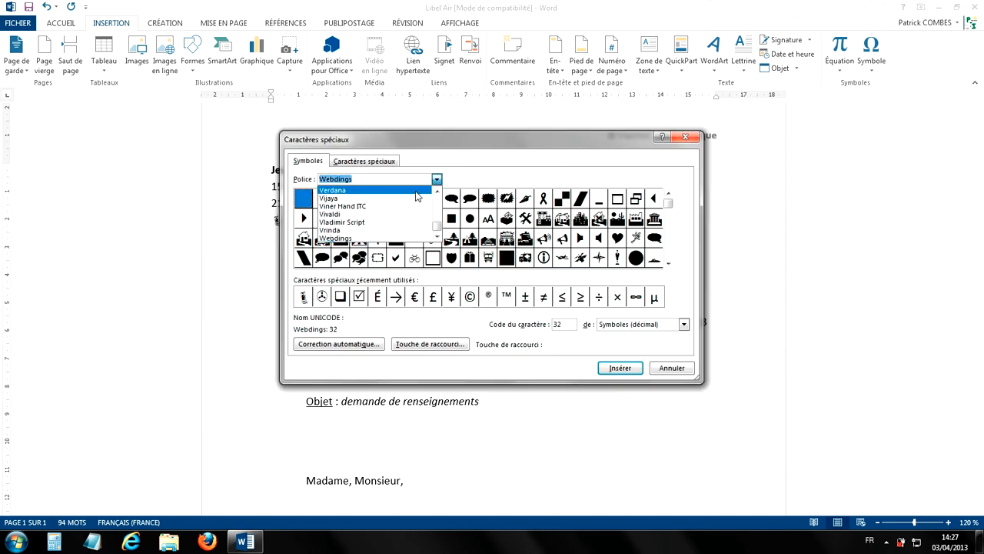
left_click(437, 237)
left_click(436, 237)
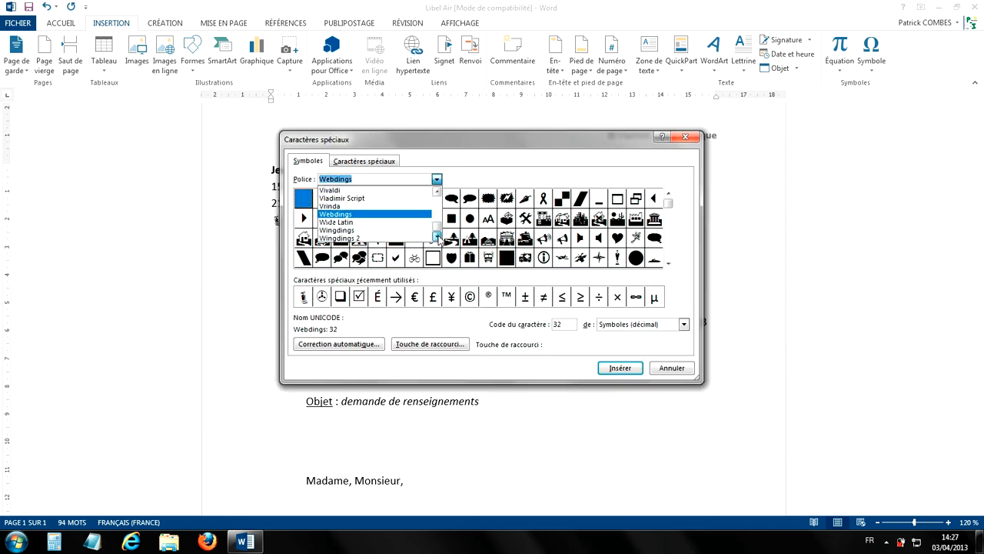
left_click(437, 236)
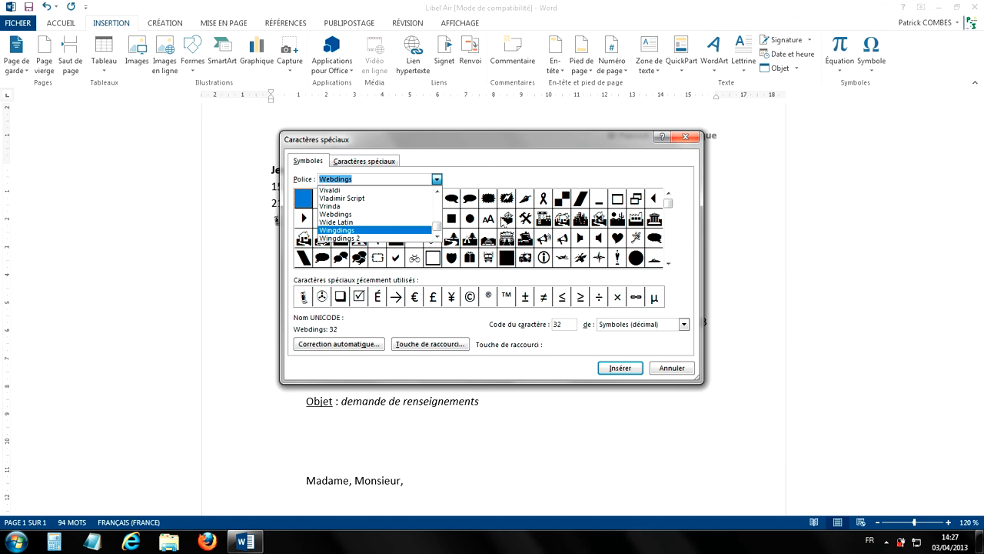
left_click(671, 368)
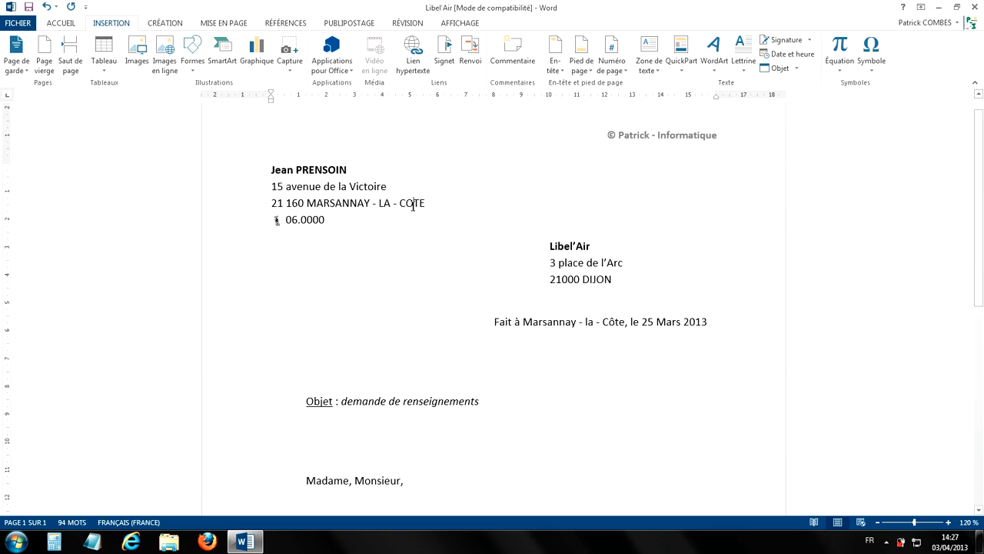
Delete the unaccented O in the last word of the sender's town and check the font used by that text.
key("BackSpace")
left_click(62, 25)
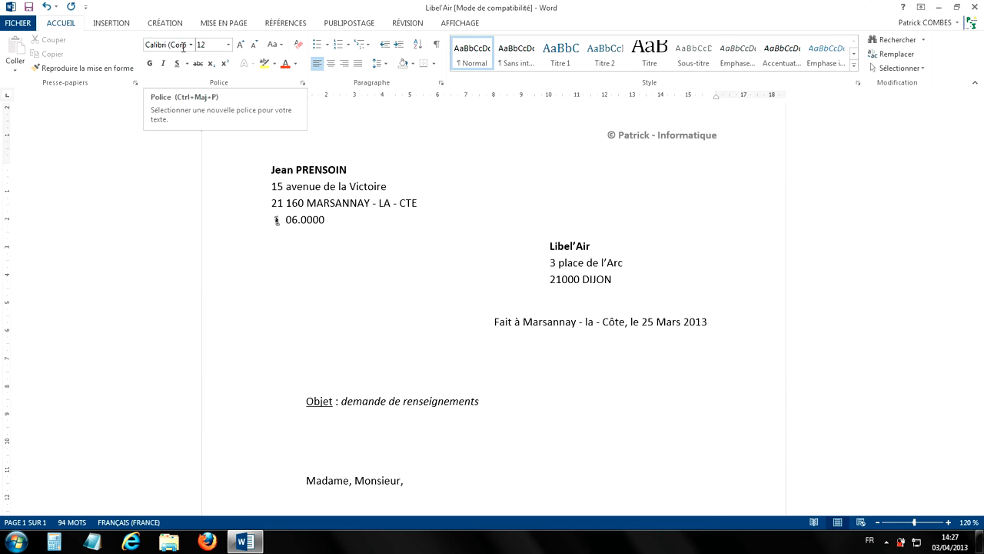
Open the full special characters dialog and set the symbol font to Calibri.
left_click(111, 23)
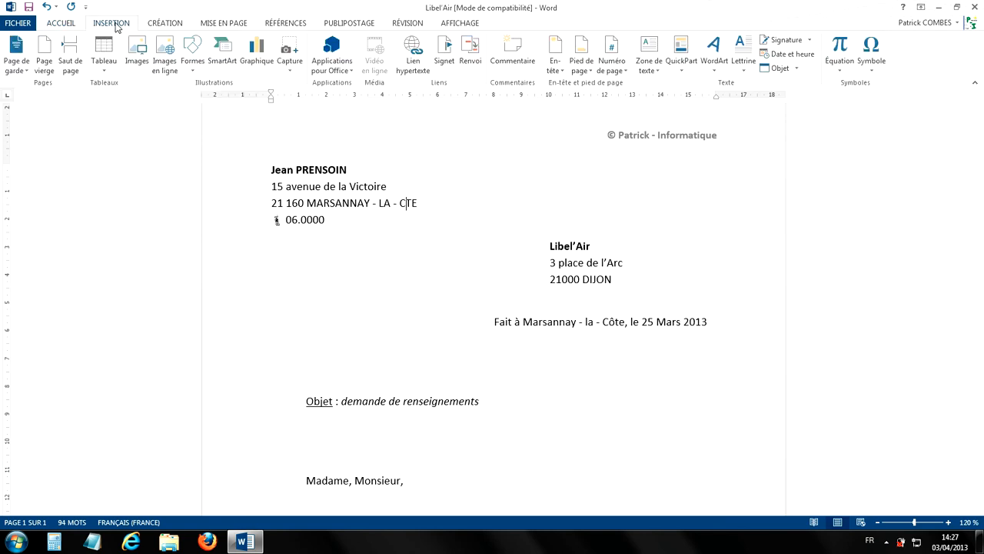
left_click(877, 62)
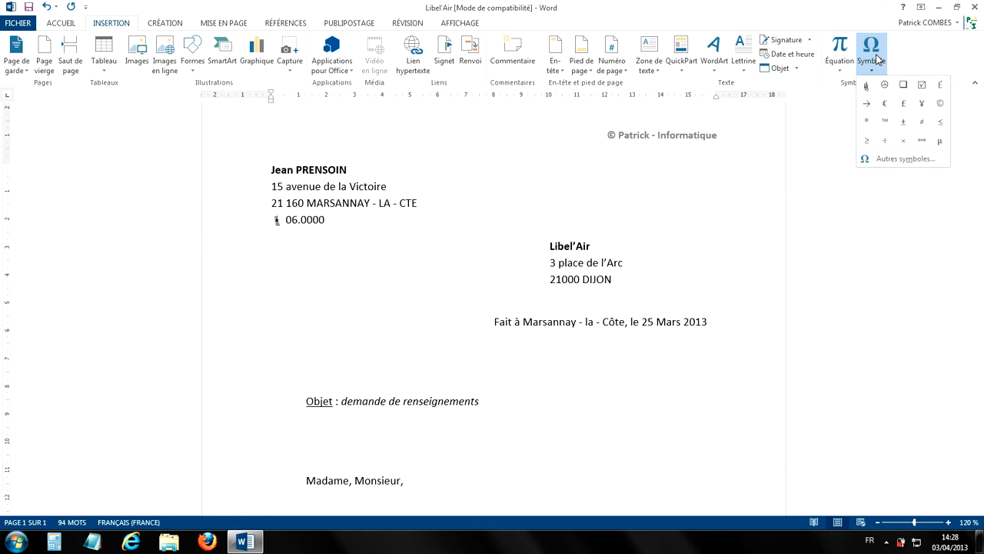
left_click(900, 158)
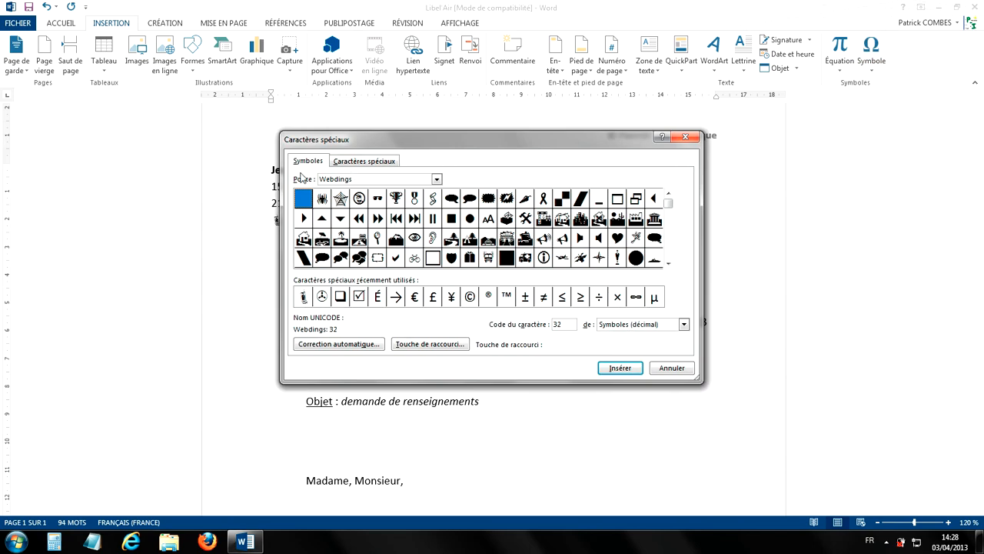
left_click(437, 181)
left_click_drag(440, 231, 440, 209)
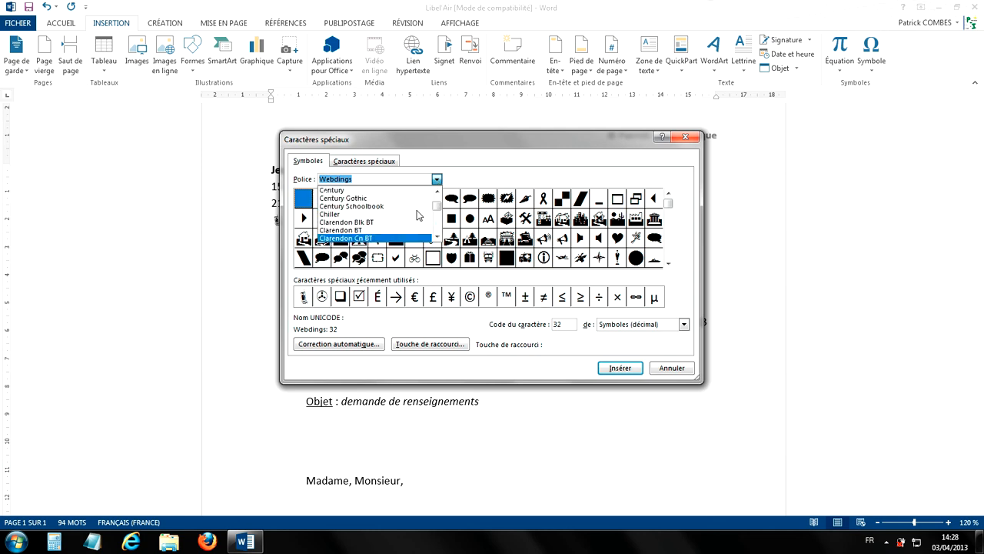
scroll(417, 215, "up", 6)
scroll(418, 215, "down", 3)
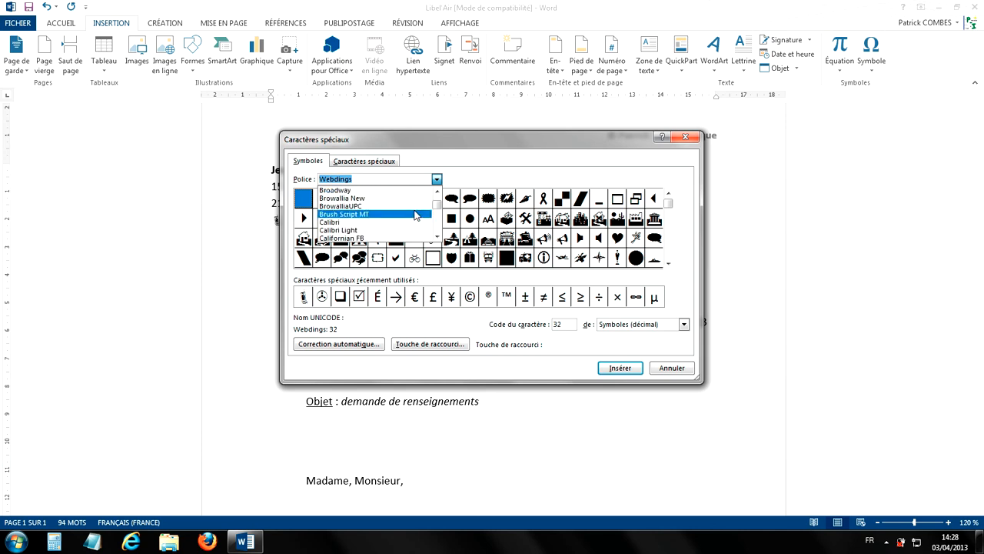
left_click(339, 200)
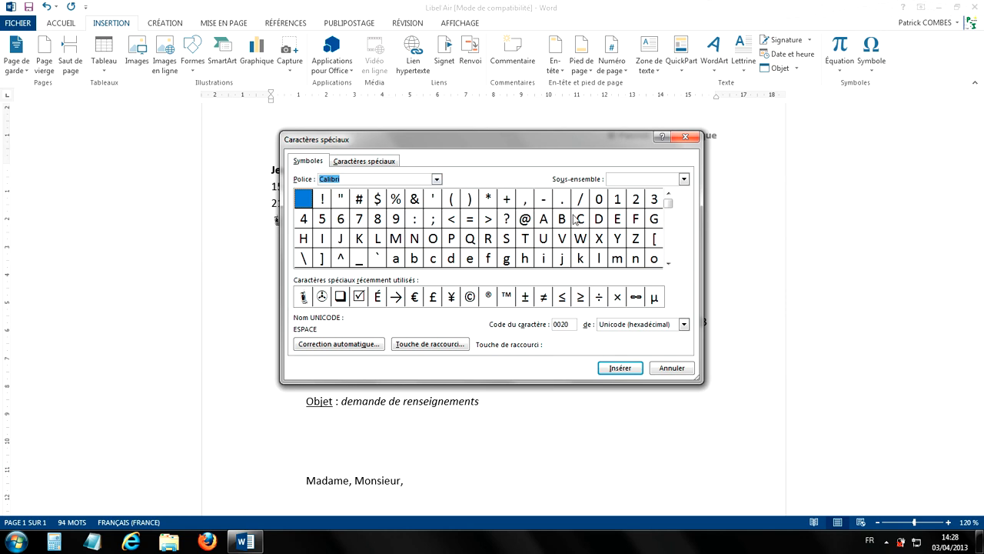
Insert the capital Ô, character code 00D4, in place of the missing letter in the sender's town and close the dialog.
left_click(671, 264)
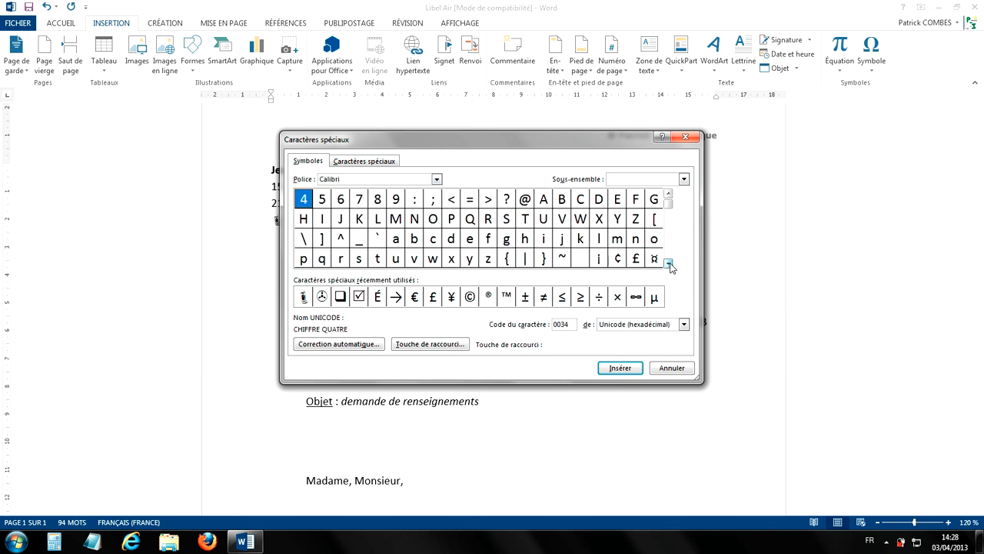
double_click(671, 265)
left_click(670, 265)
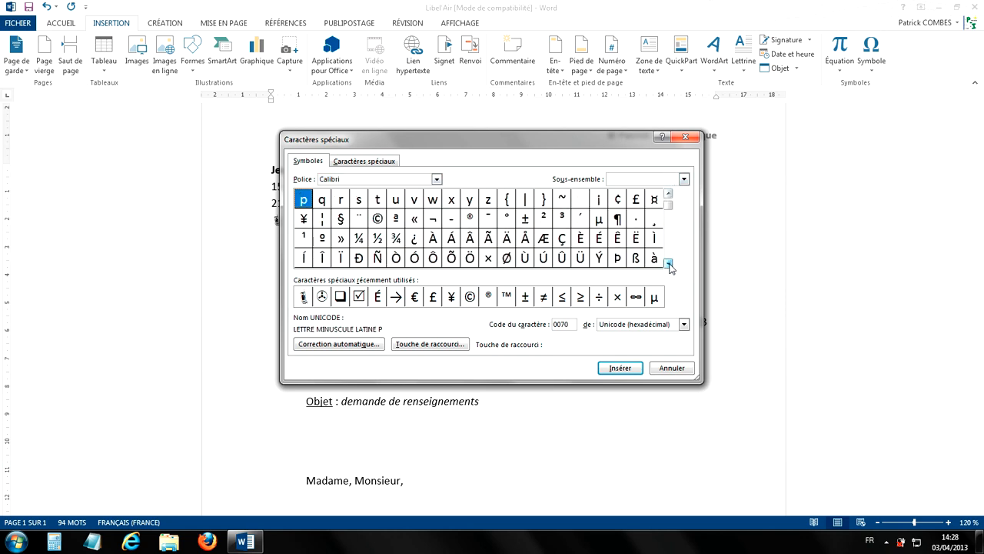
left_click(671, 265)
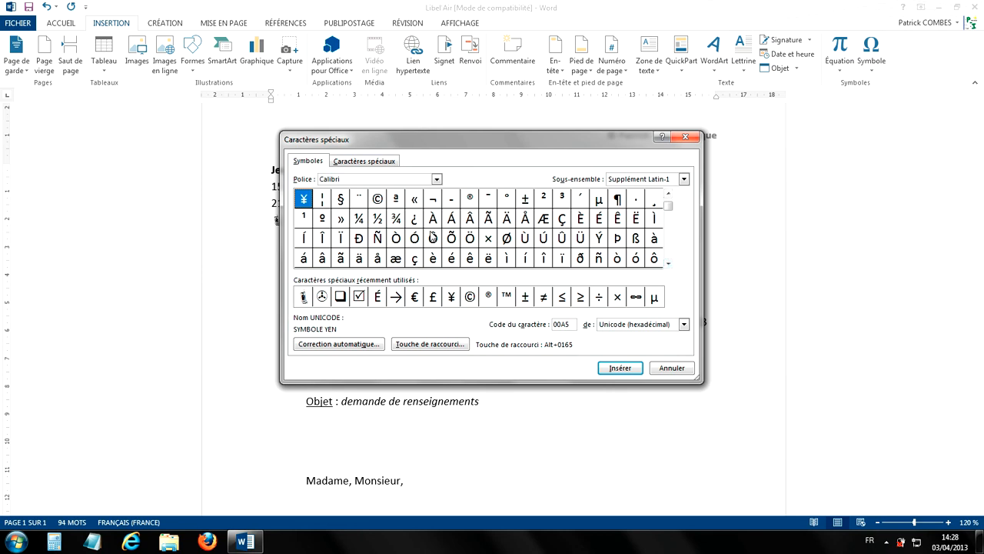
left_click(436, 240)
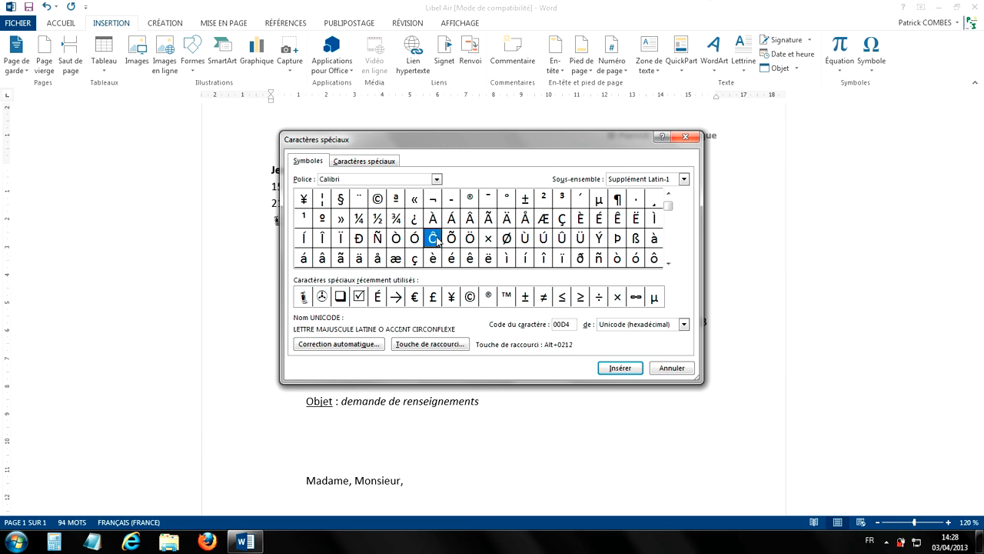
left_click(629, 371)
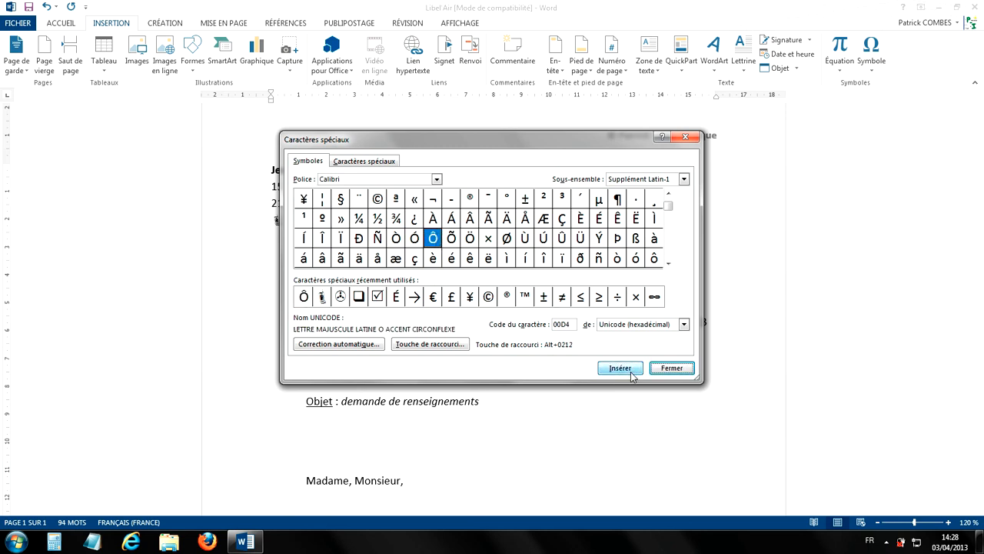
left_click(672, 369)
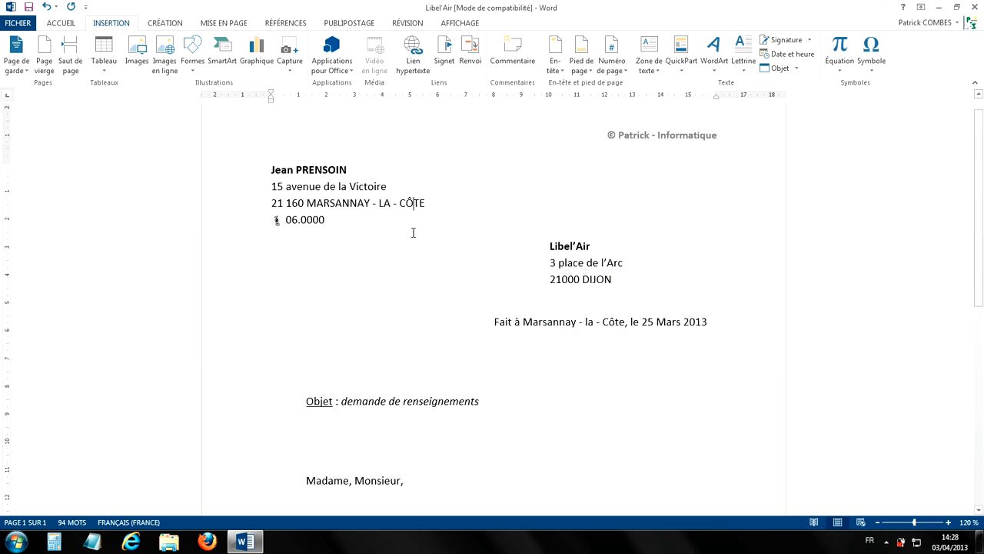